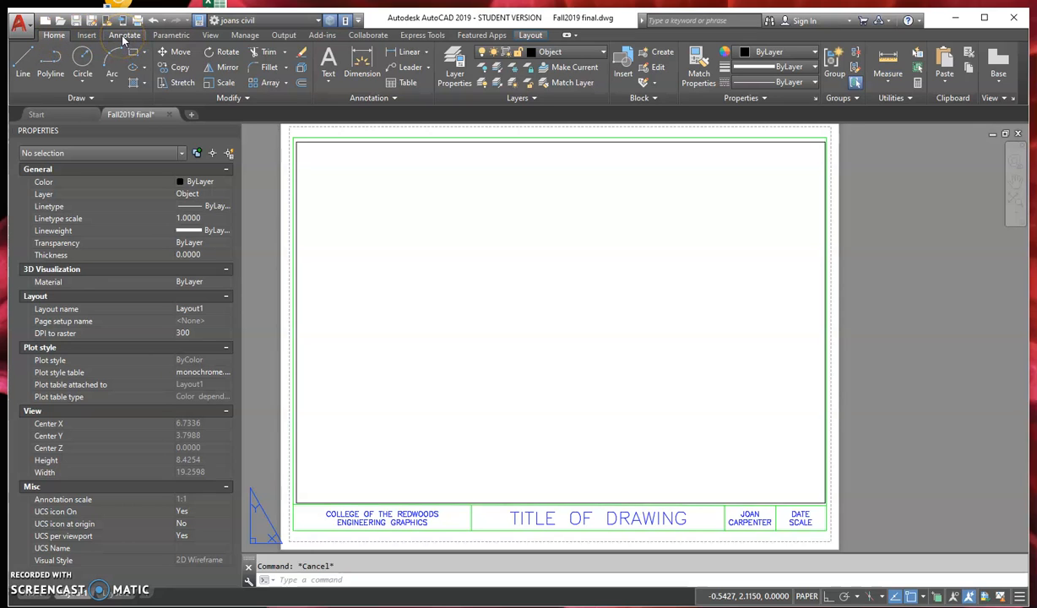
Create a dimension style named Style_1 based on the Annotative style and open its settings
{"action": "left_click", "coordinate": [123, 38]}
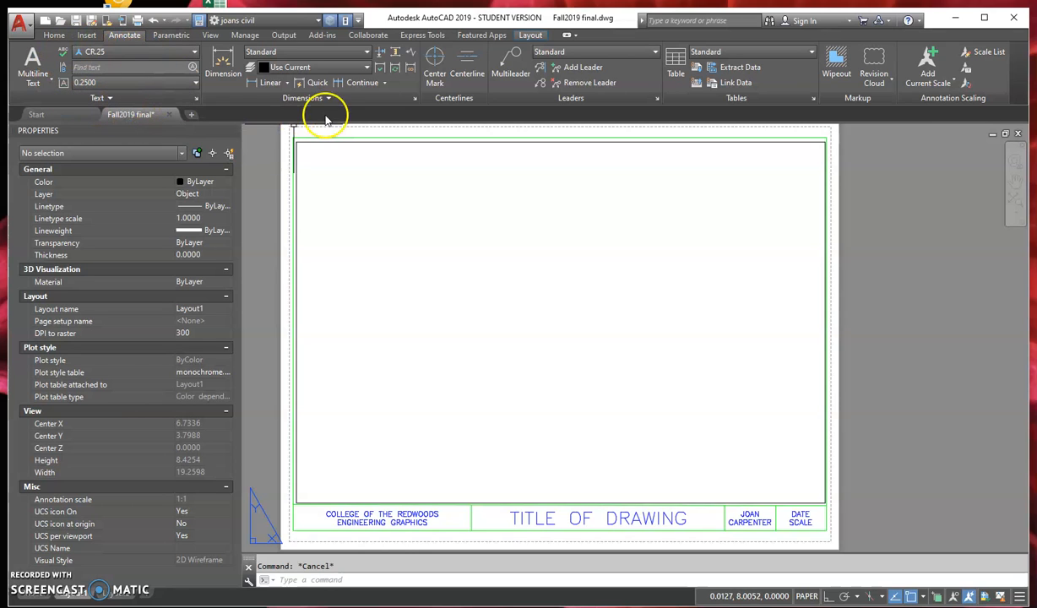
{"action": "left_click", "coordinate": [415, 101]}
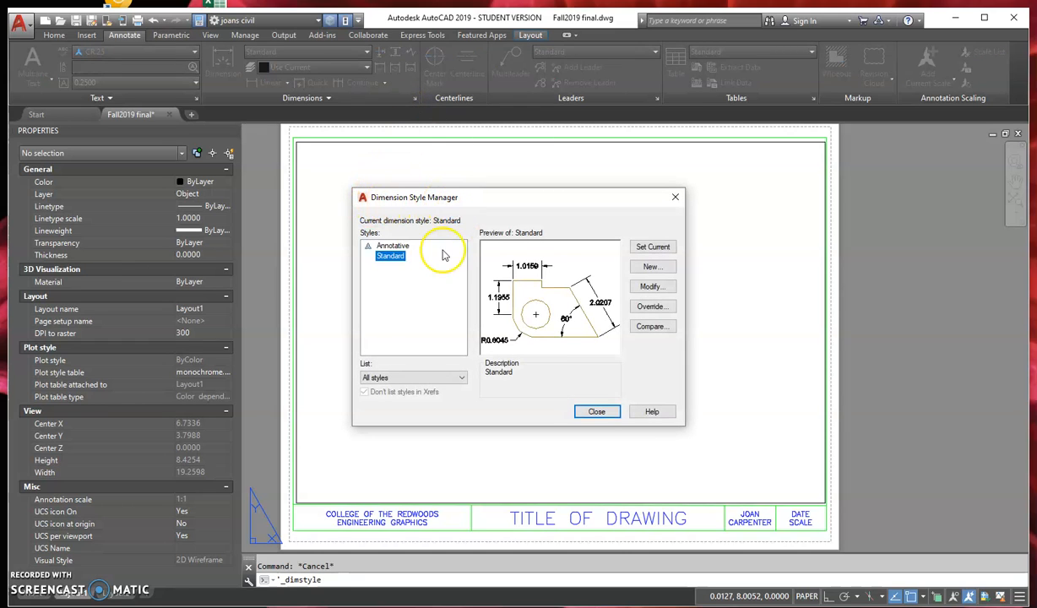
{"action": "left_click", "coordinate": [379, 248]}
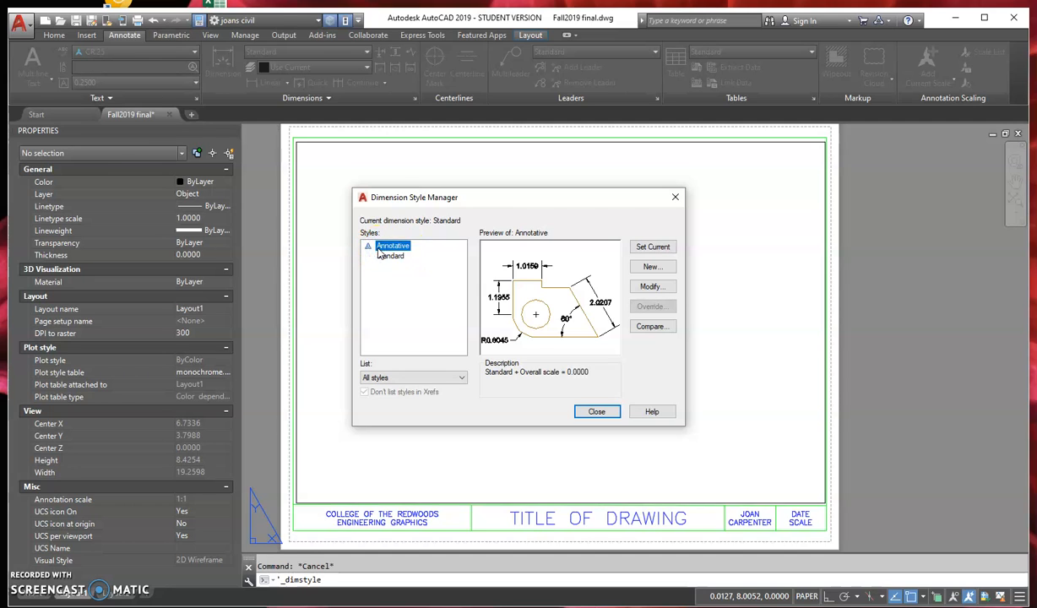
{"action": "left_click", "coordinate": [652, 269]}
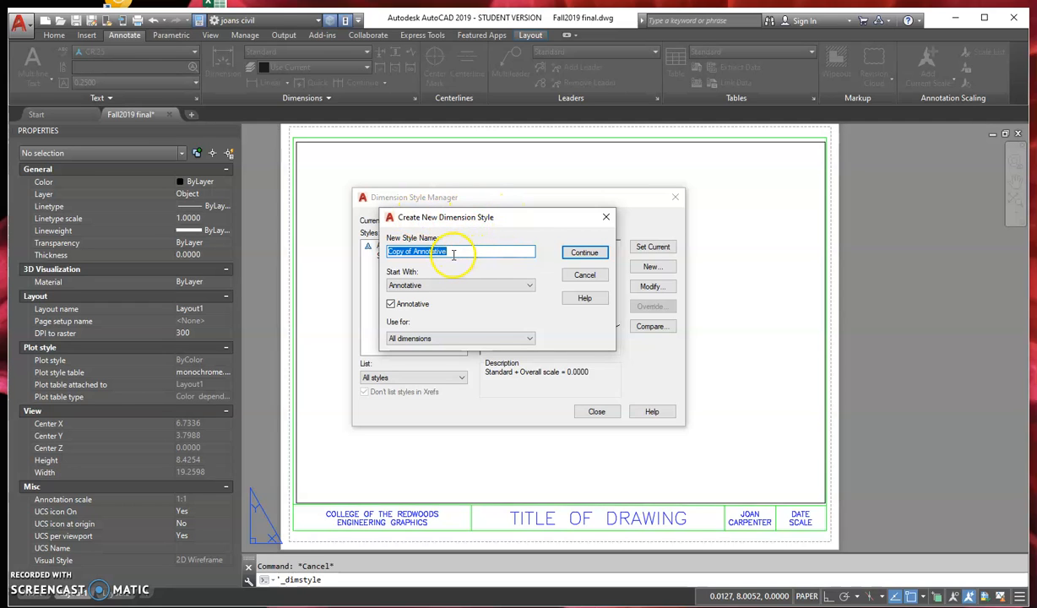
{"action": "left_click_drag", "start_coordinate": [456, 254], "coordinate": [407, 253]}
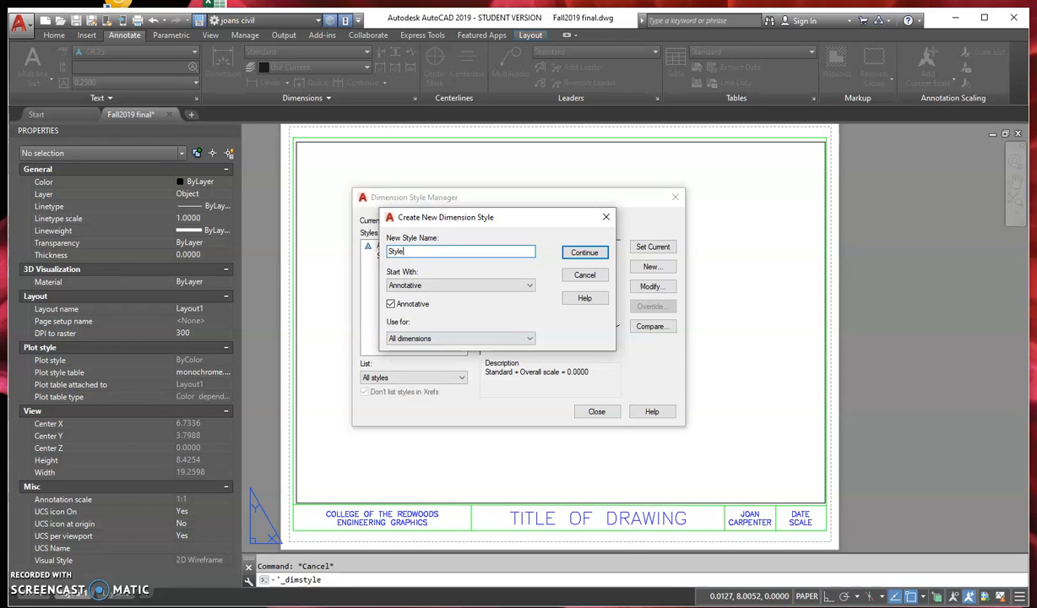
{"action": "type", "text": "1"}
{"action": "left_click", "coordinate": [583, 252]}
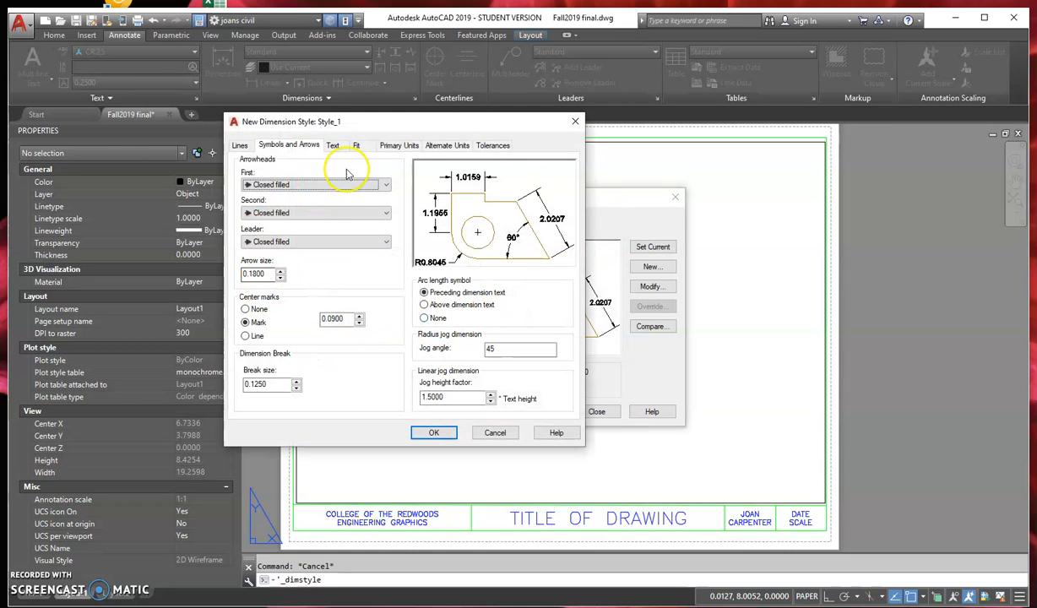
Look through all setting categories of the new dimension style, from lines through tolerances
{"action": "left_click", "coordinate": [239, 146]}
{"action": "left_click", "coordinate": [288, 145]}
{"action": "left_click", "coordinate": [332, 146]}
{"action": "left_click", "coordinate": [358, 146]}
{"action": "left_click", "coordinate": [399, 145]}
{"action": "left_click", "coordinate": [446, 145]}
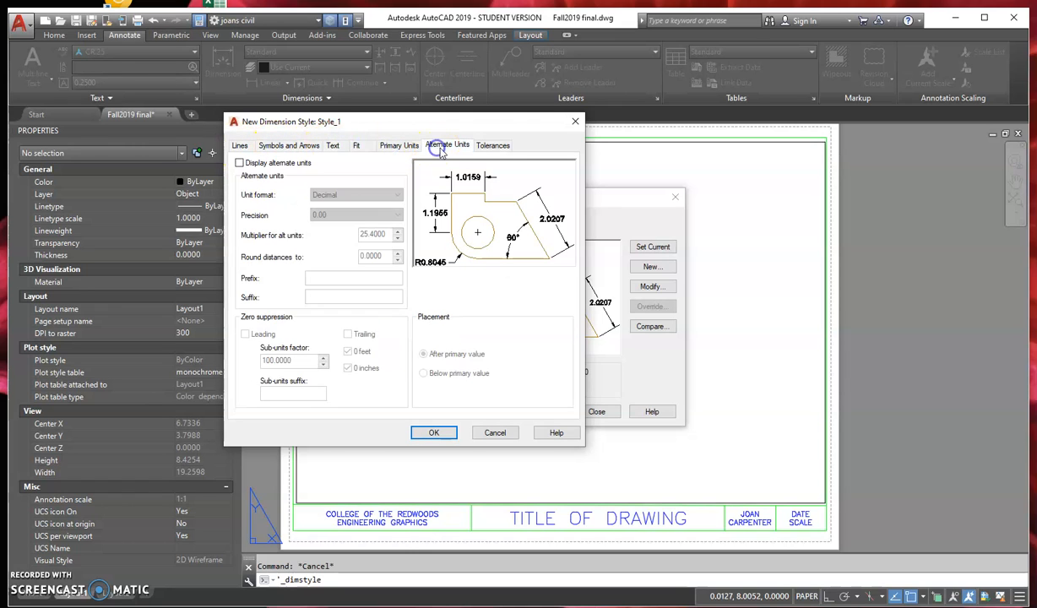
{"action": "left_click", "coordinate": [488, 145]}
Set the extension lines to extend 0.1 beyond the dimension lines and enable fixed length extension lines
{"action": "left_click", "coordinate": [239, 145]}
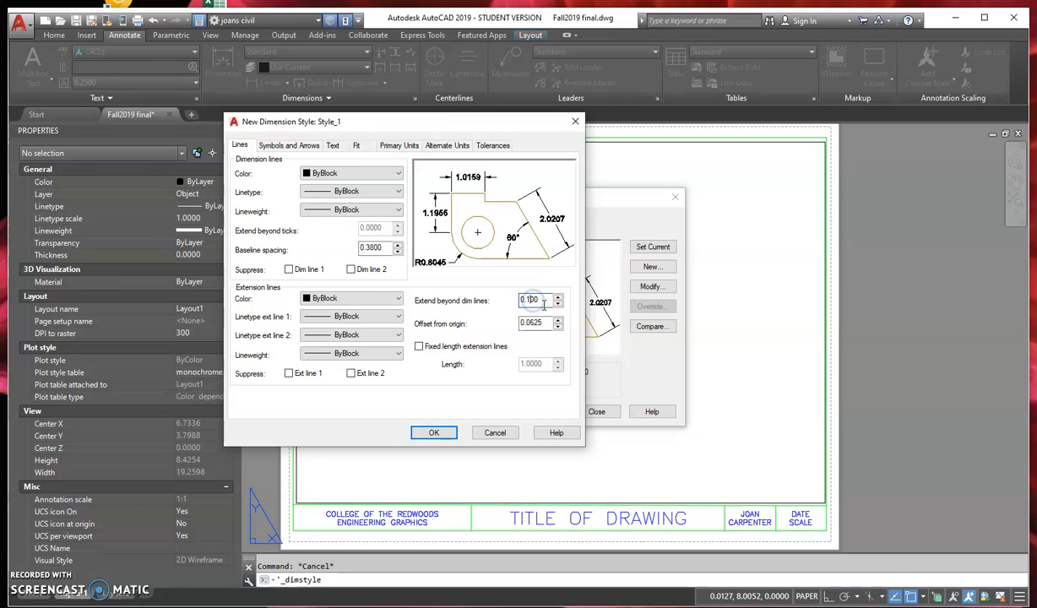
{"action": "left_click", "coordinate": [530, 344]}
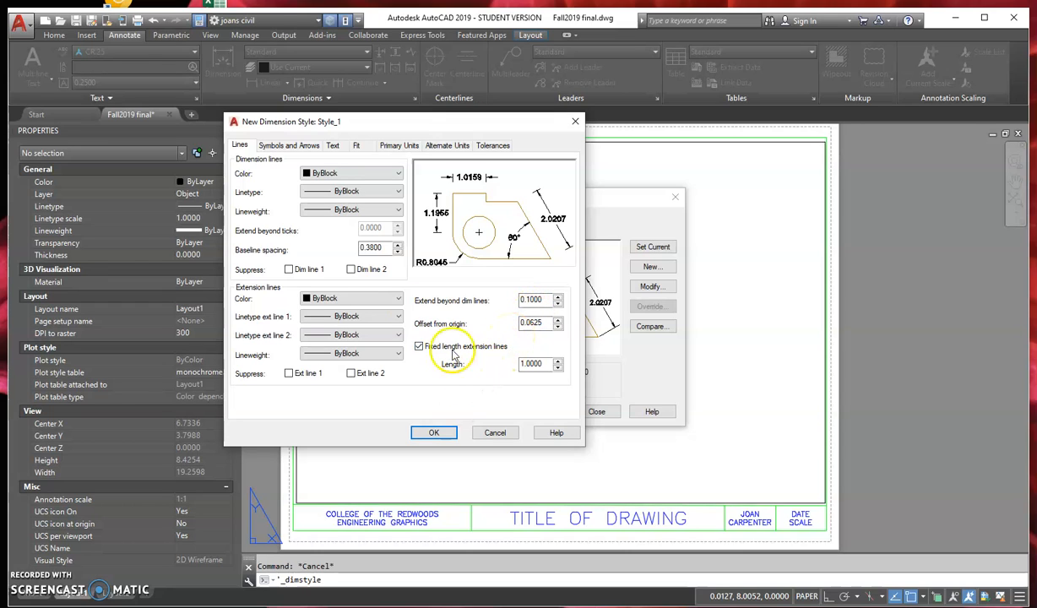
Review the arrowhead types and set the dimension style's arrow size to 0.1
{"action": "left_click", "coordinate": [277, 148]}
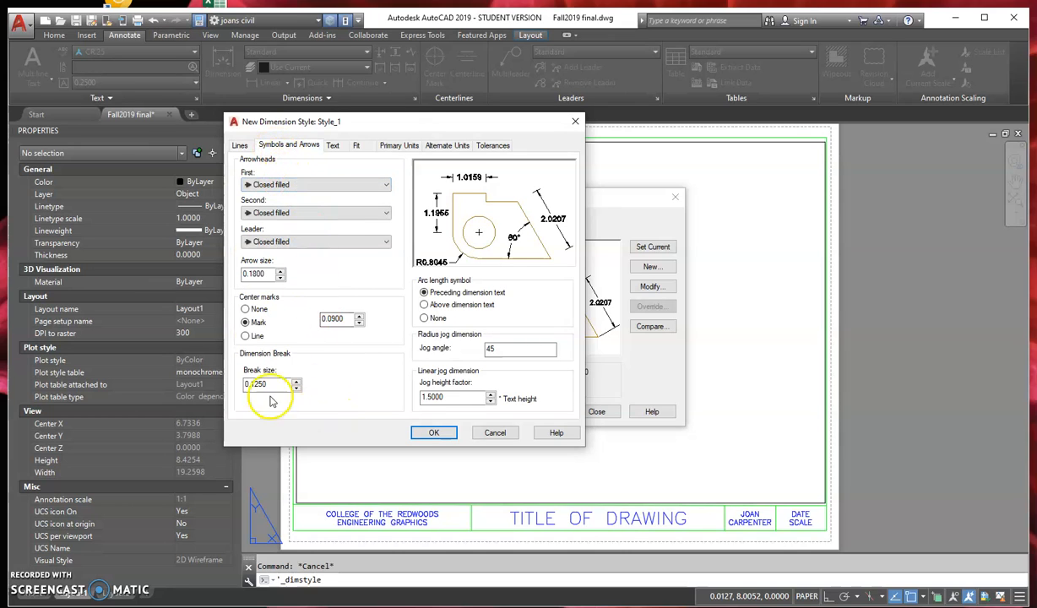
{"action": "left_click", "coordinate": [384, 186]}
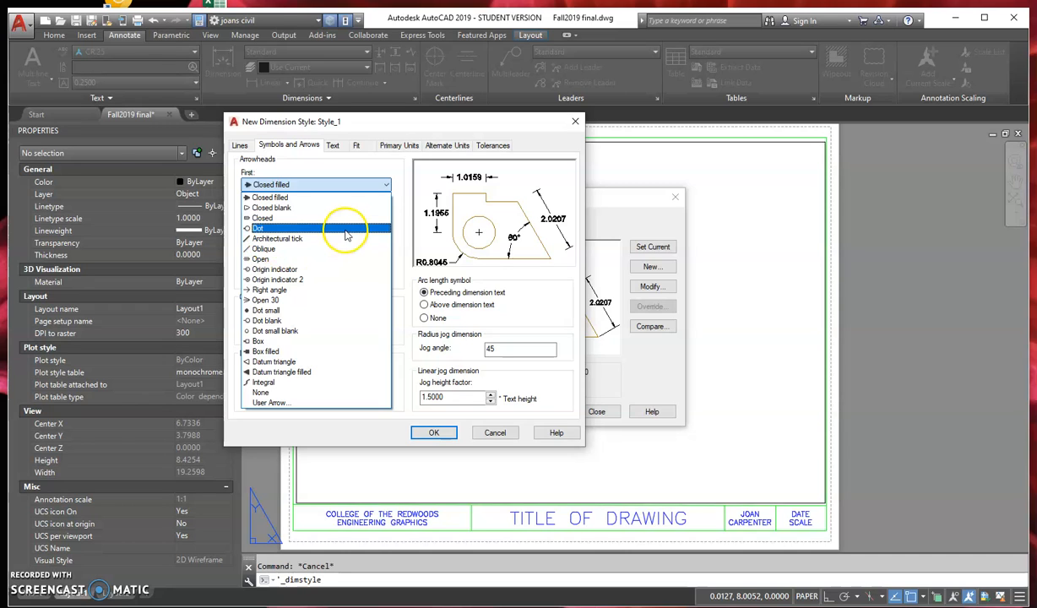
{"action": "left_click", "coordinate": [305, 143]}
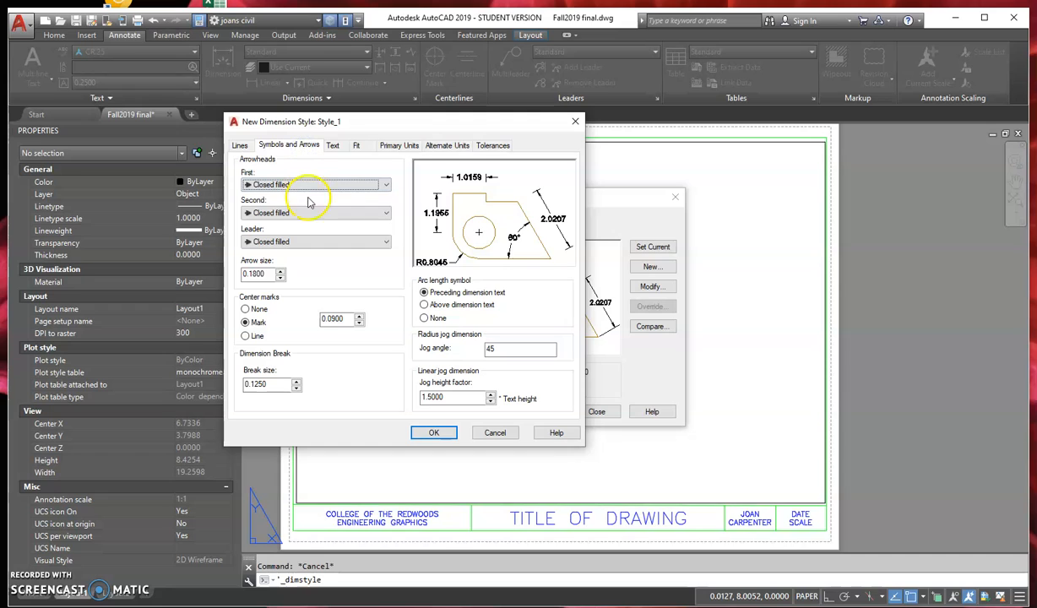
{"action": "left_click_drag", "start_coordinate": [247, 279], "coordinate": [266, 287]}
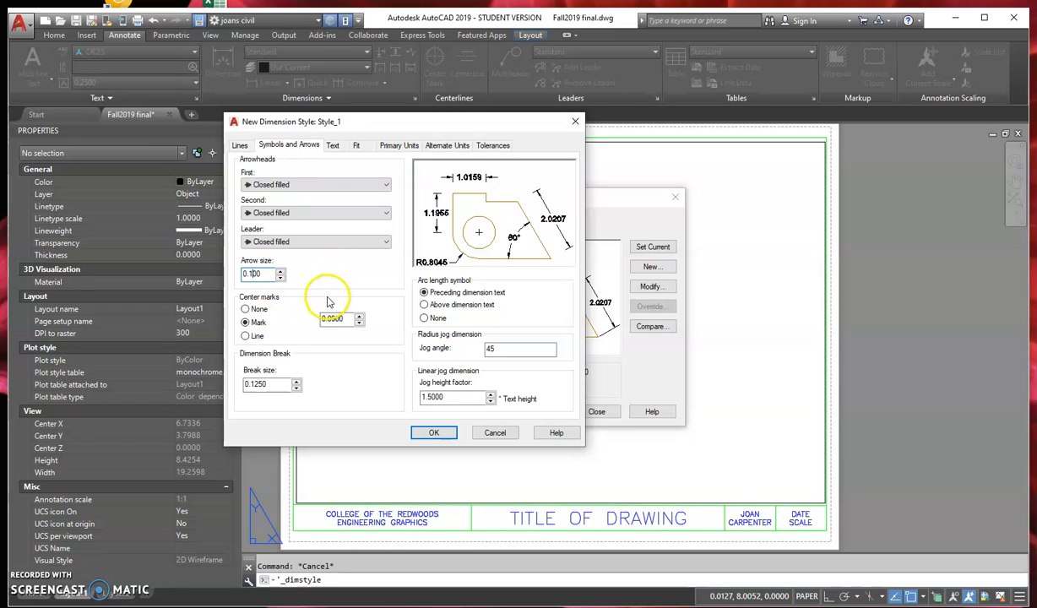
Assign the CR.1 text style to the dimension text
{"action": "left_click", "coordinate": [335, 148]}
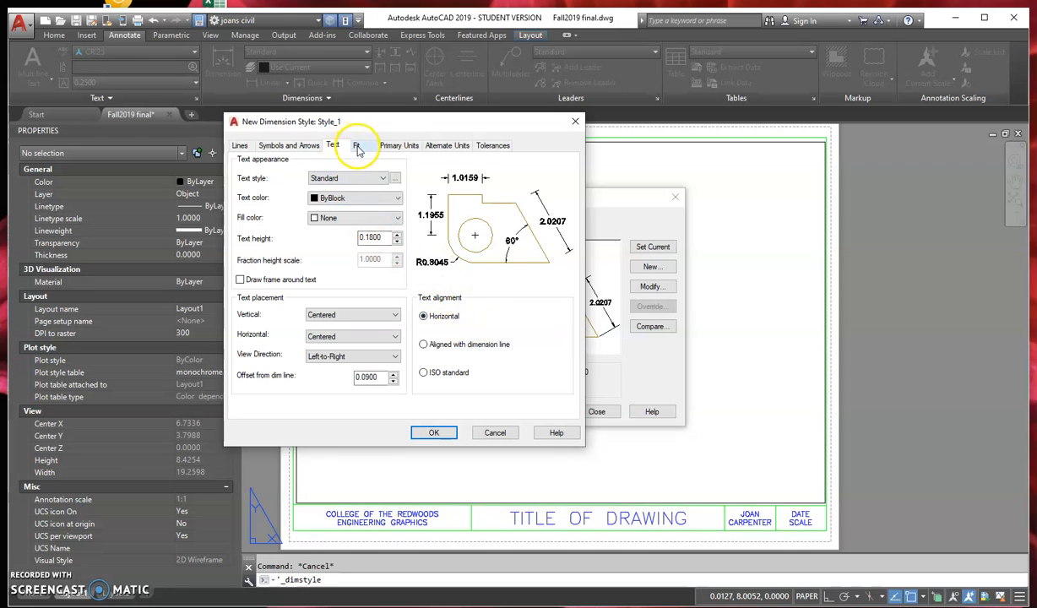
{"action": "left_click", "coordinate": [382, 179]}
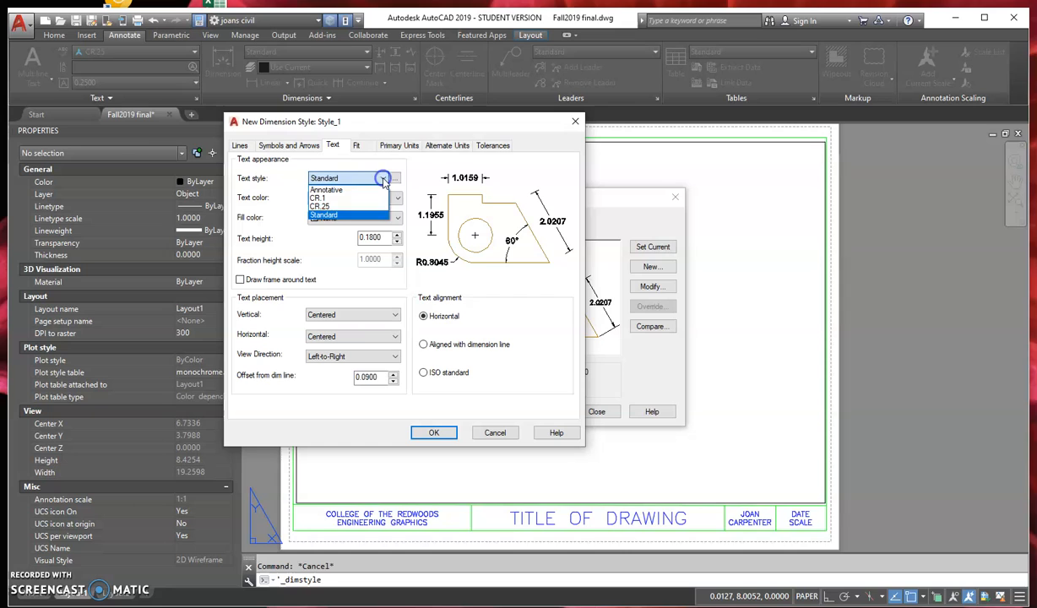
{"action": "left_click", "coordinate": [342, 199]}
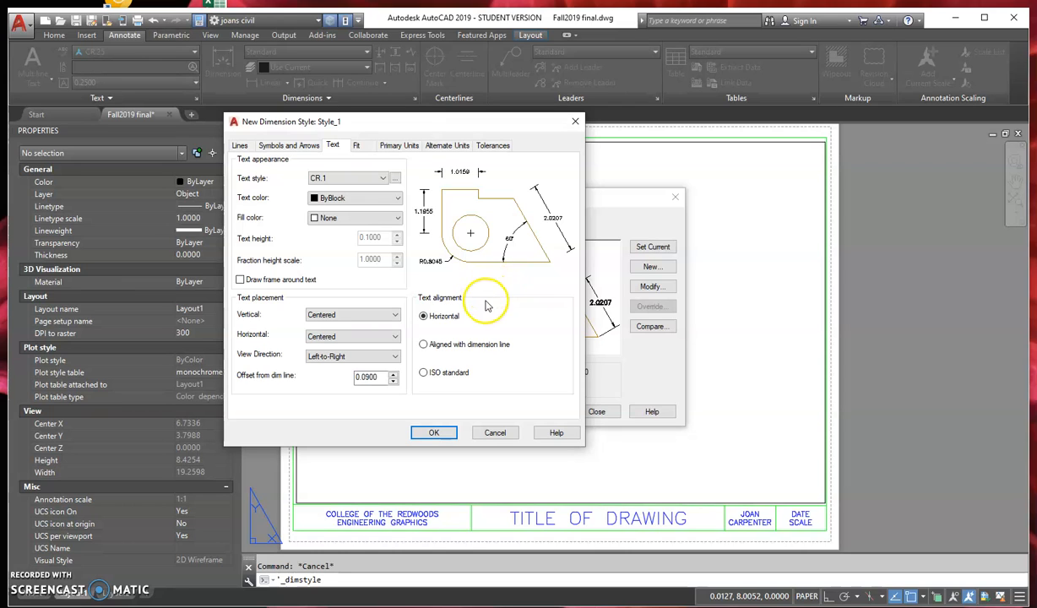
Set the center marks to None and place text outside its default position beside the dimension line
{"action": "left_click", "coordinate": [296, 147]}
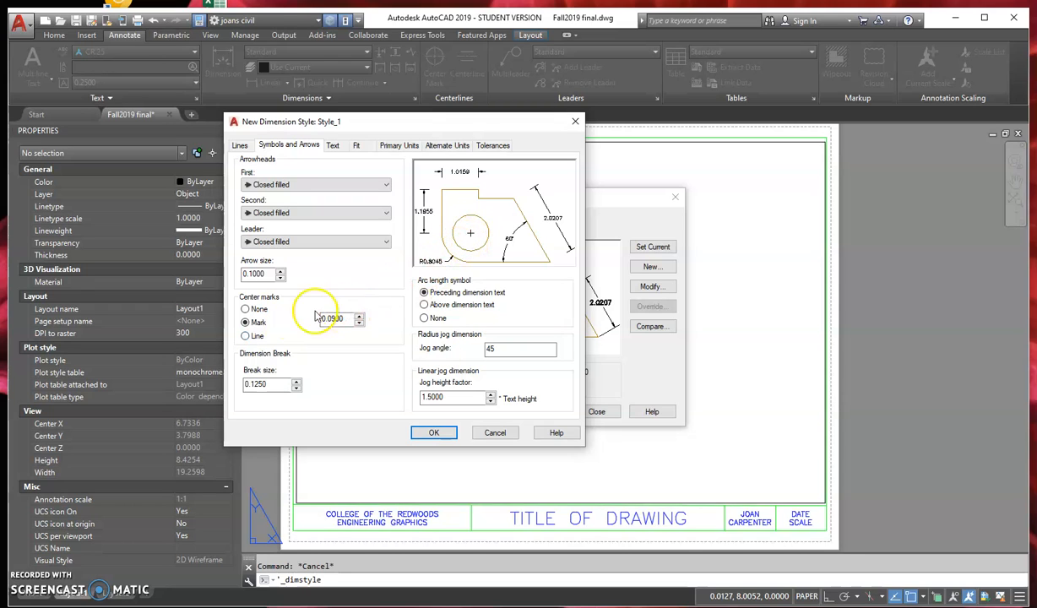
{"action": "left_click", "coordinate": [245, 309]}
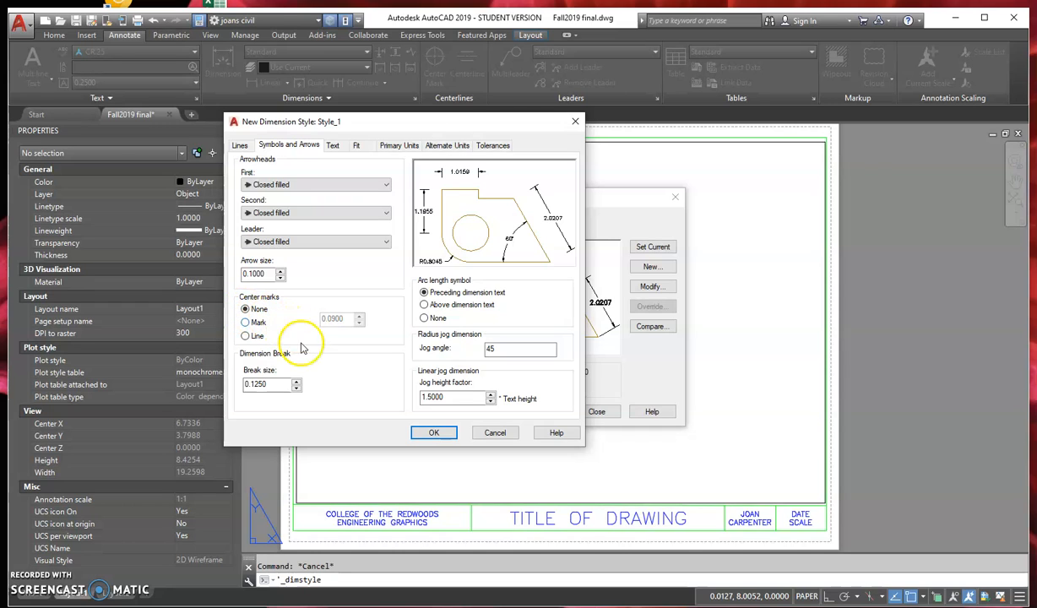
{"action": "left_click", "coordinate": [357, 147]}
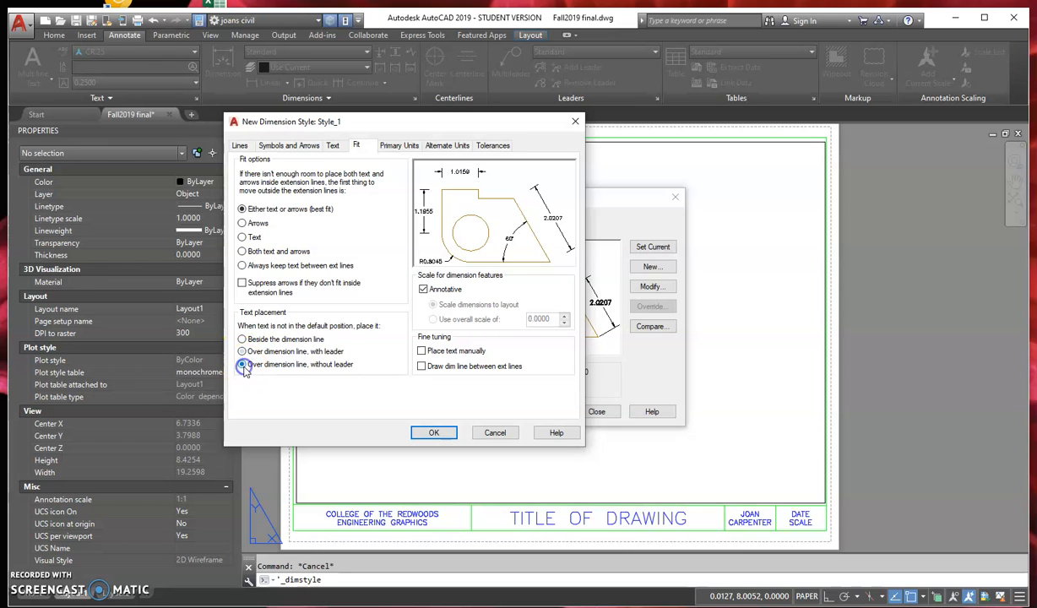
{"action": "left_click", "coordinate": [243, 339]}
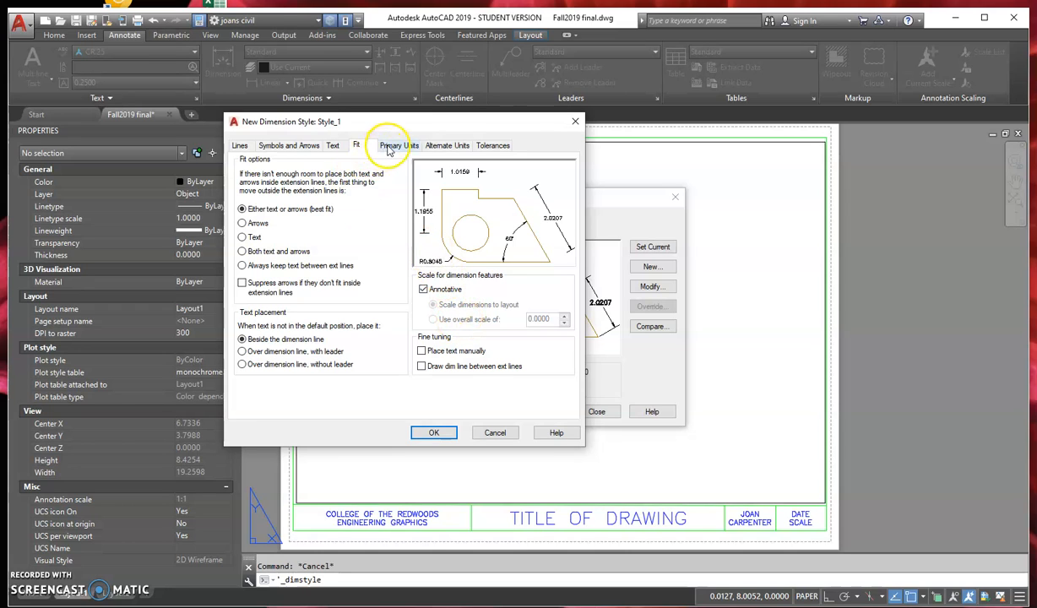
Set the primary units' linear dimension precision to 0.000
{"action": "left_click", "coordinate": [387, 144]}
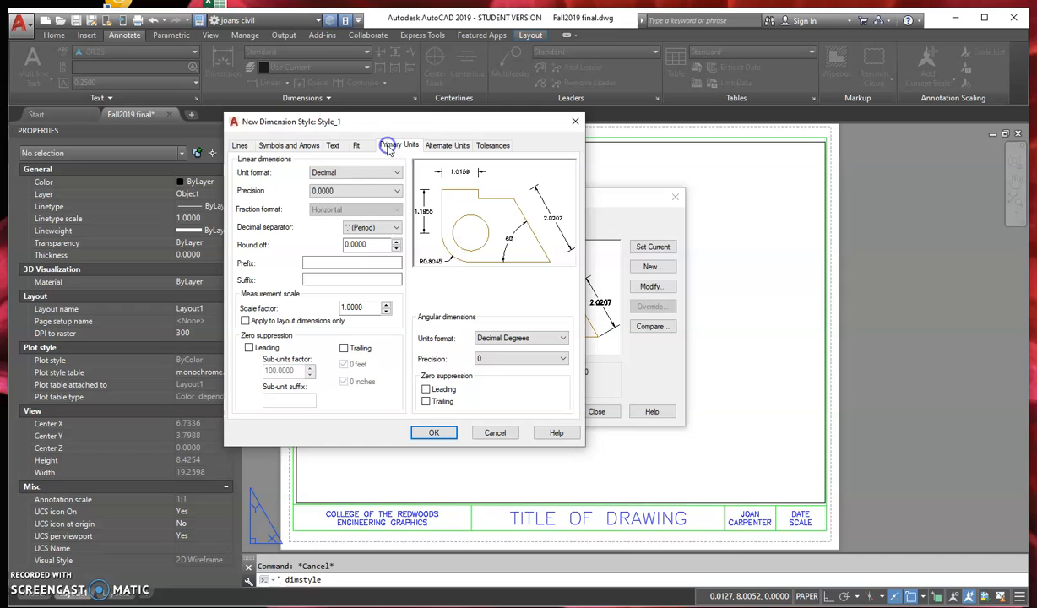
{"action": "left_click", "coordinate": [397, 192]}
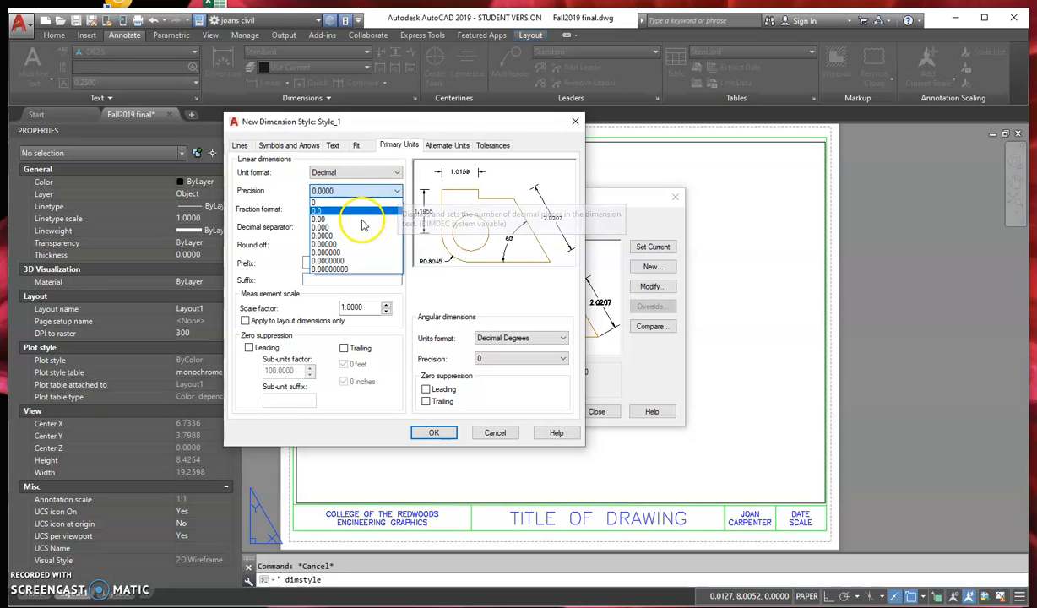
{"action": "left_click", "coordinate": [328, 228]}
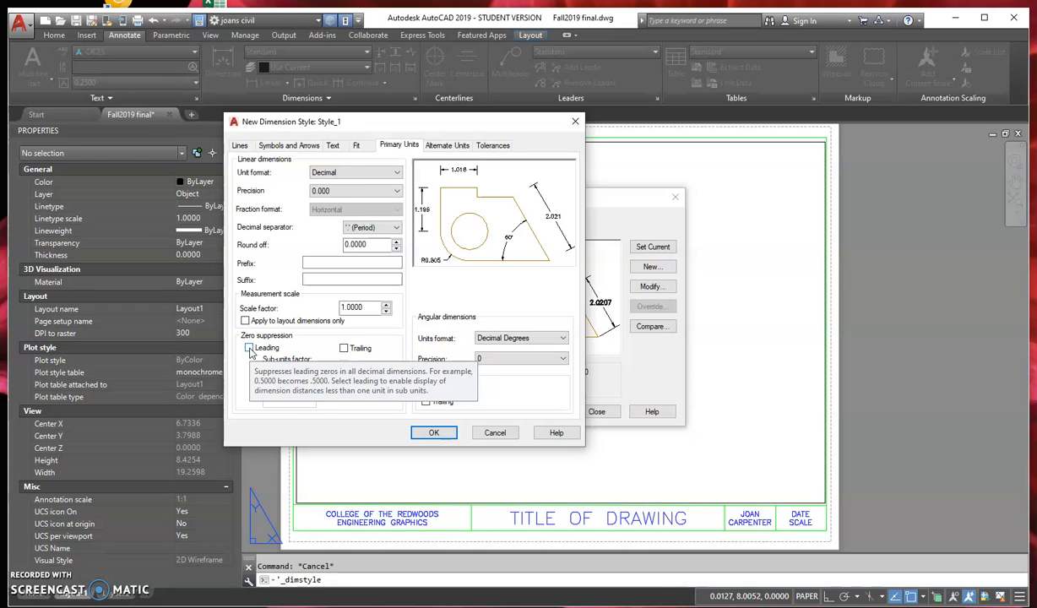
Suppress leading zeros for the linear dimensions only and save the dimension style
{"action": "left_click", "coordinate": [250, 350]}
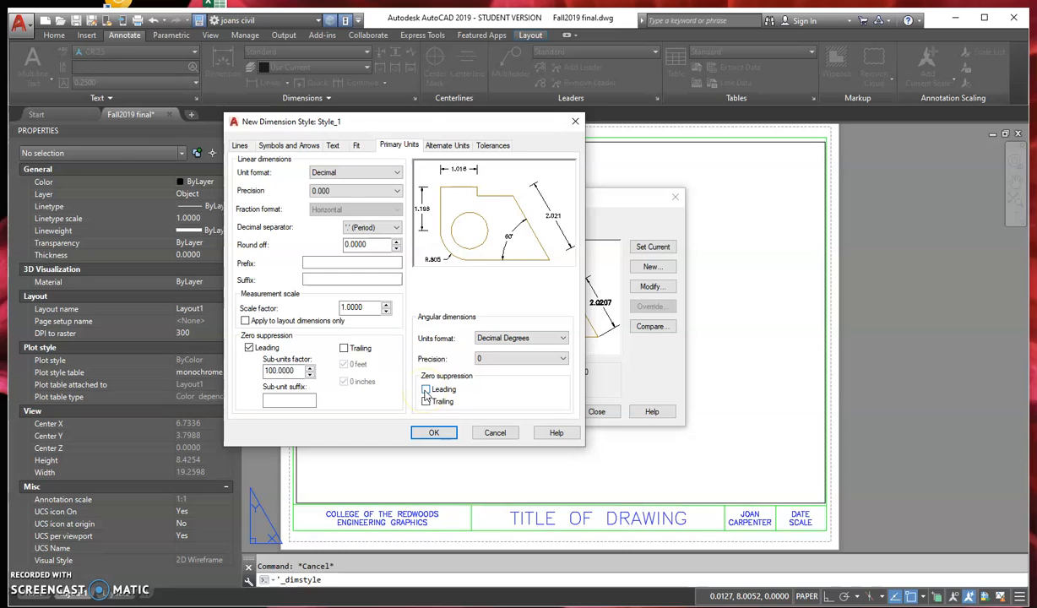
{"action": "left_click", "coordinate": [249, 348]}
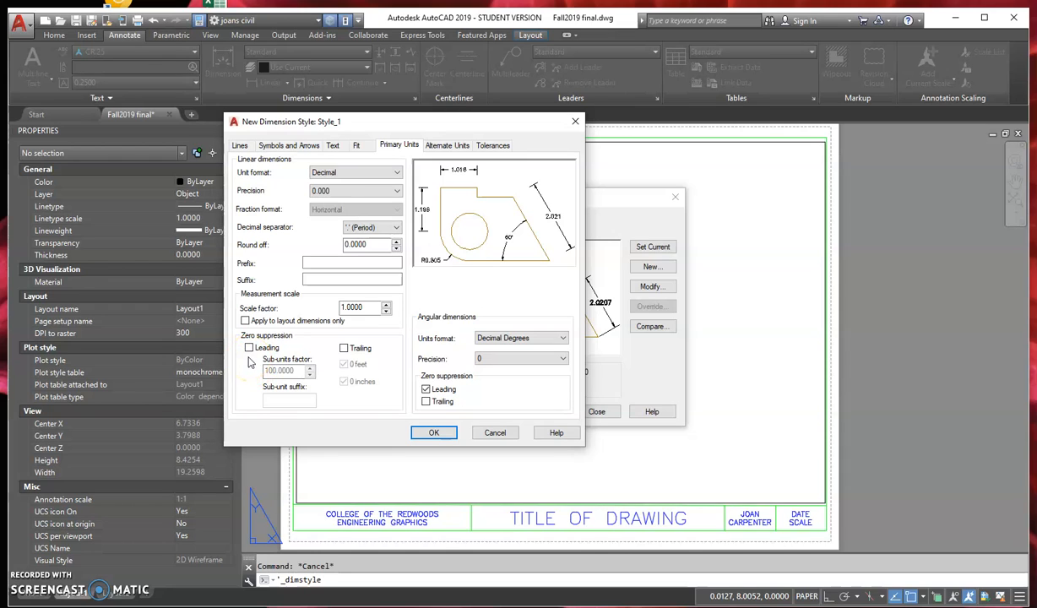
{"action": "left_click", "coordinate": [429, 435]}
{"action": "left_click", "coordinate": [248, 348]}
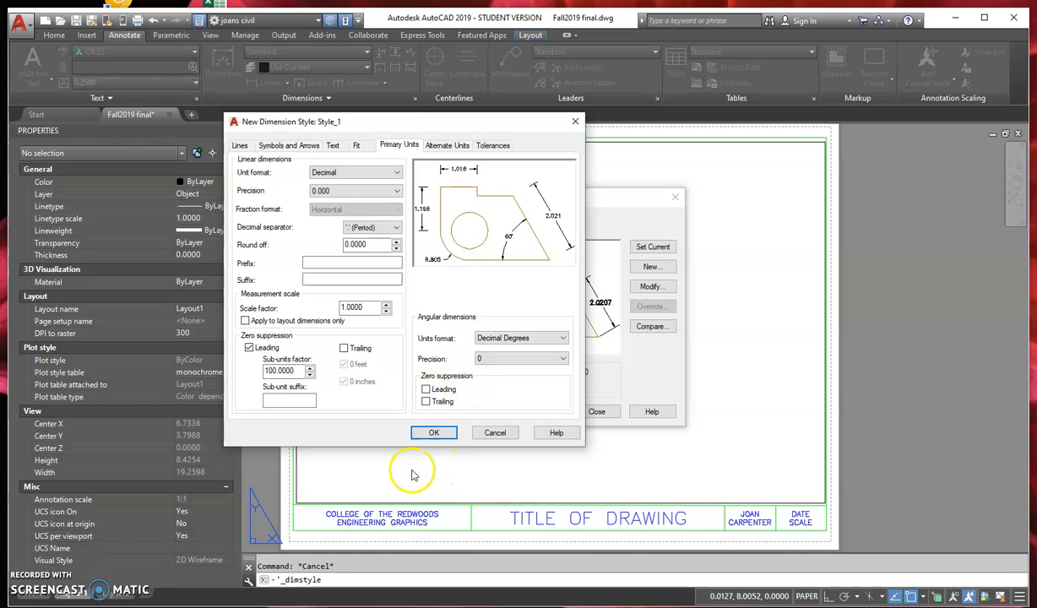
{"action": "left_click", "coordinate": [431, 435]}
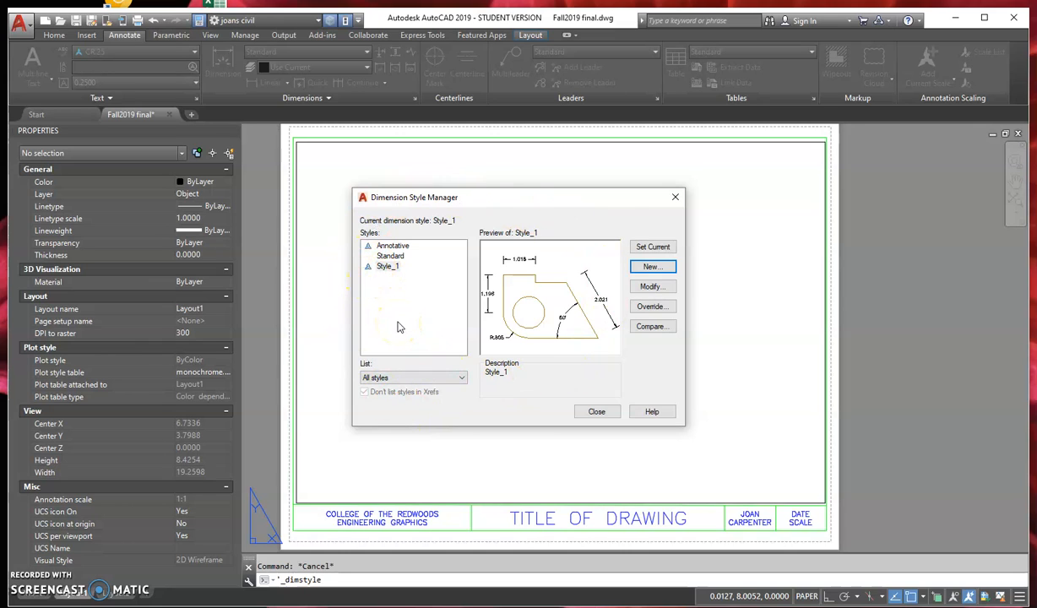
Make Style_1 the current dimension style and close the Dimension Style Manager
{"action": "left_click", "coordinate": [387, 266]}
{"action": "left_click", "coordinate": [640, 254]}
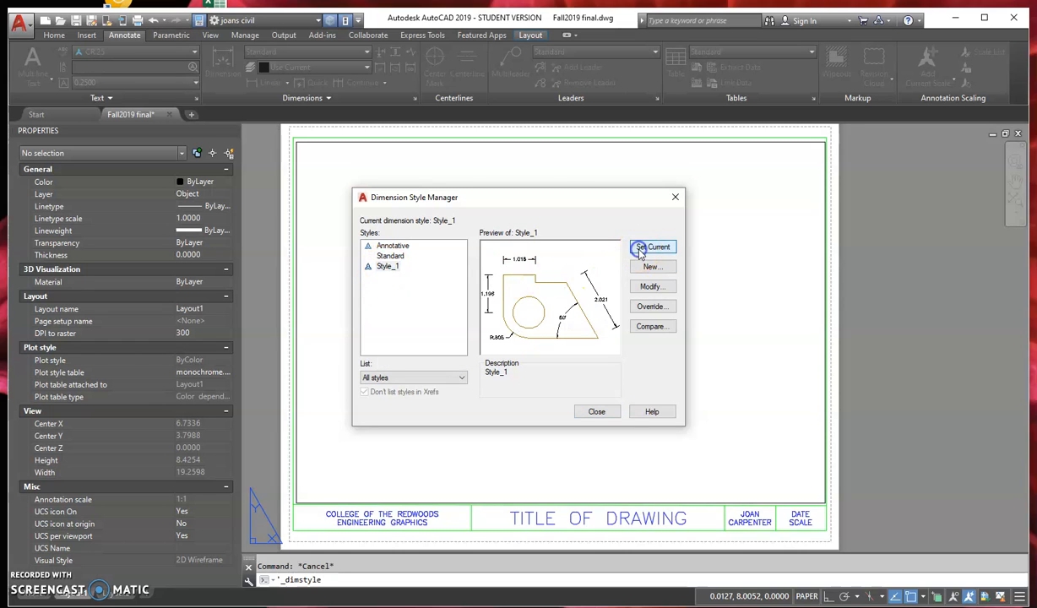
{"action": "left_click", "coordinate": [597, 412]}
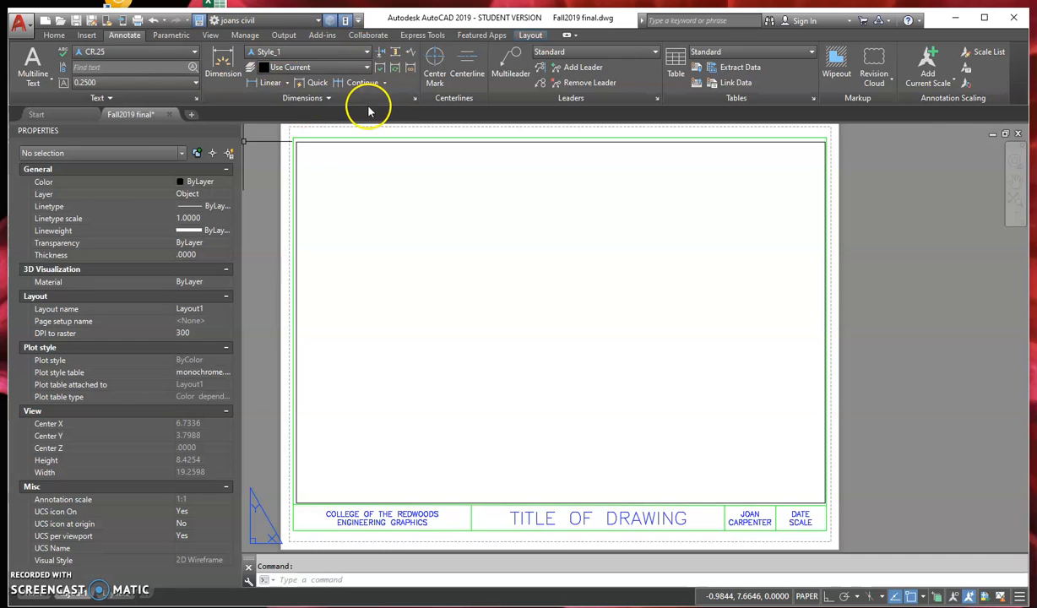
Make CR.1 the current text style for annotations
{"action": "left_click", "coordinate": [53, 37]}
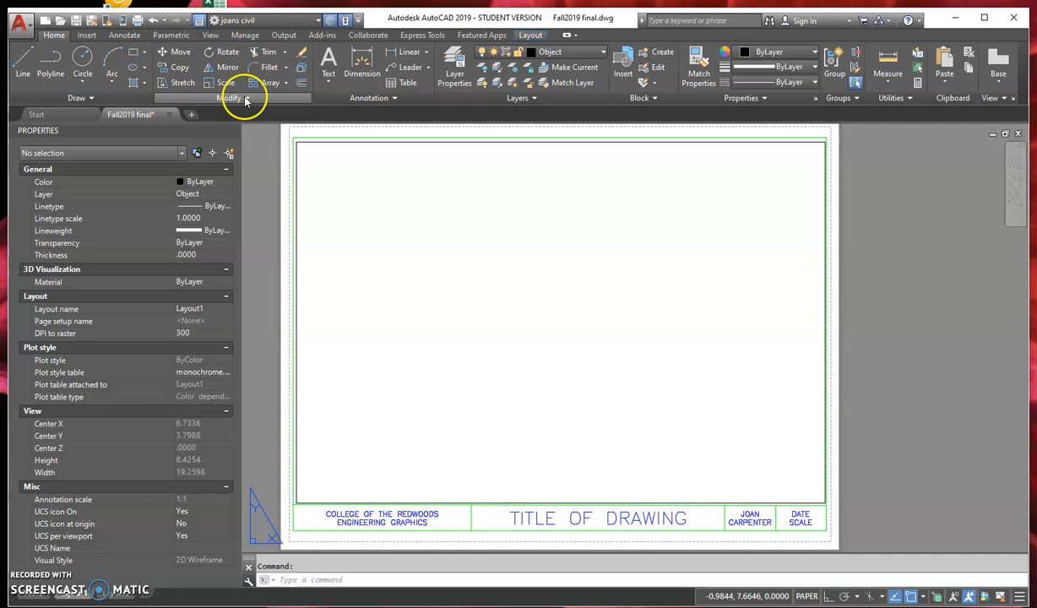
{"action": "left_click", "coordinate": [393, 100]}
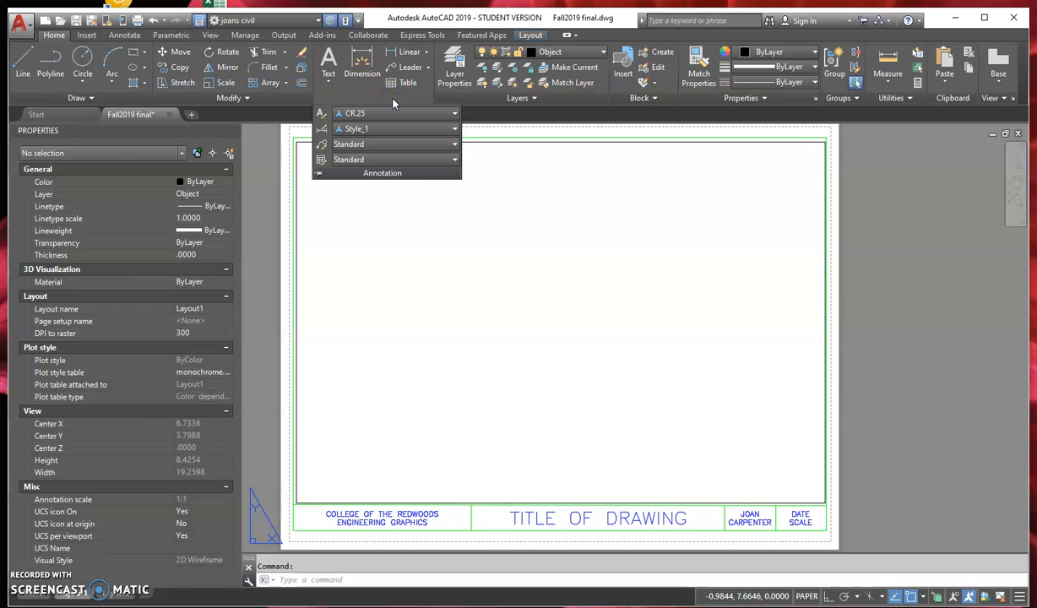
{"action": "left_click", "coordinate": [361, 113]}
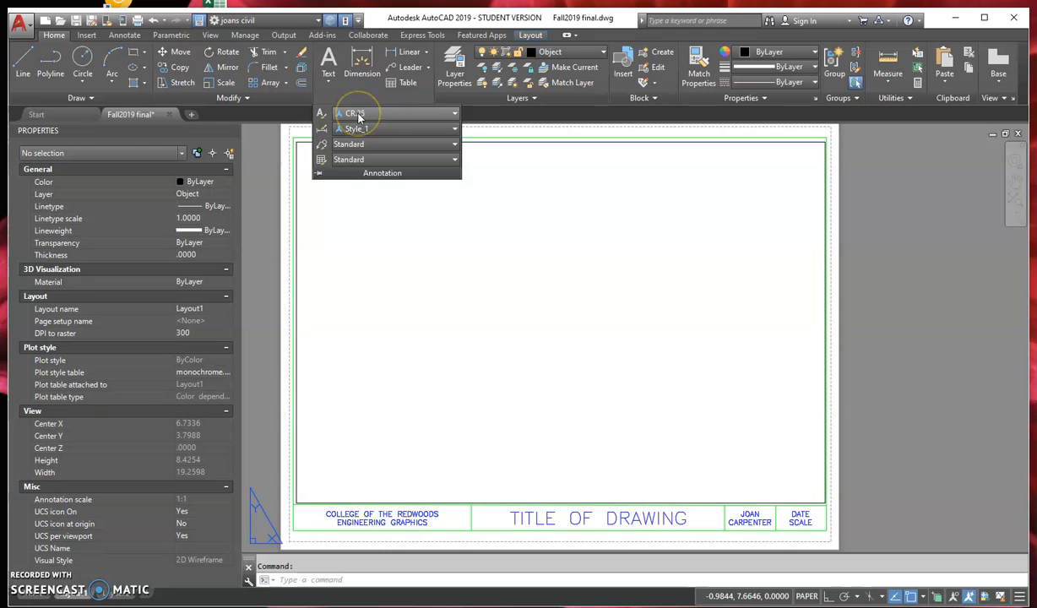
{"action": "left_click", "coordinate": [455, 115]}
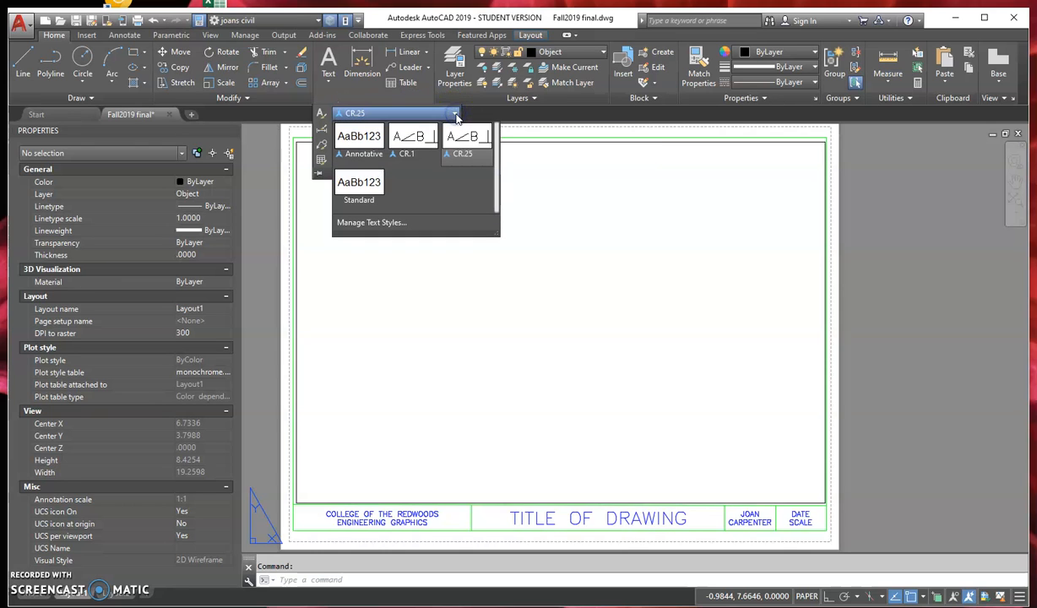
{"action": "left_click", "coordinate": [405, 143]}
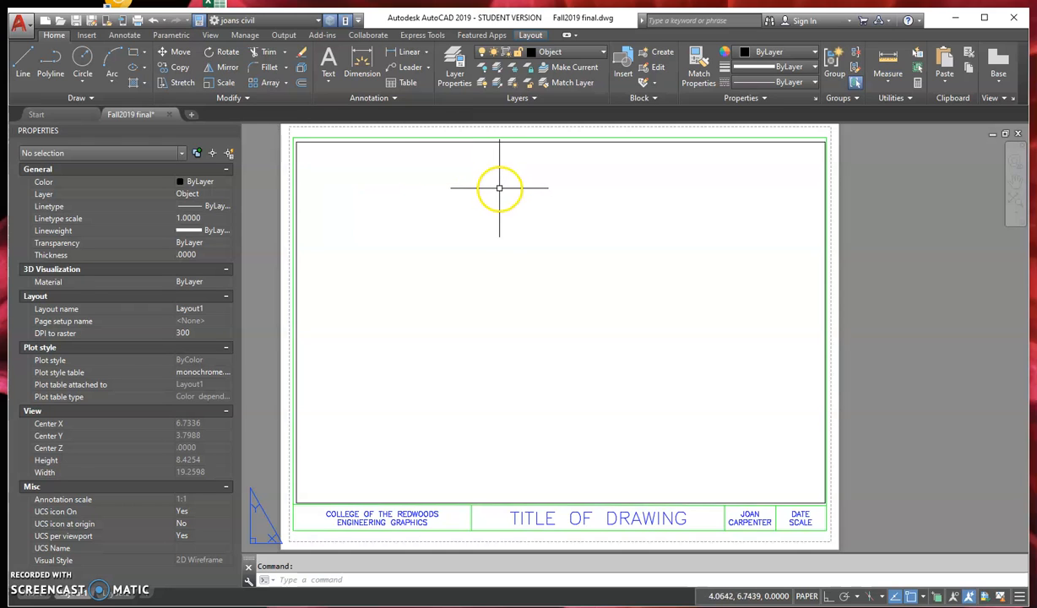
{"action": "left_click", "coordinate": [384, 213]}
{"action": "left_click", "coordinate": [359, 75]}
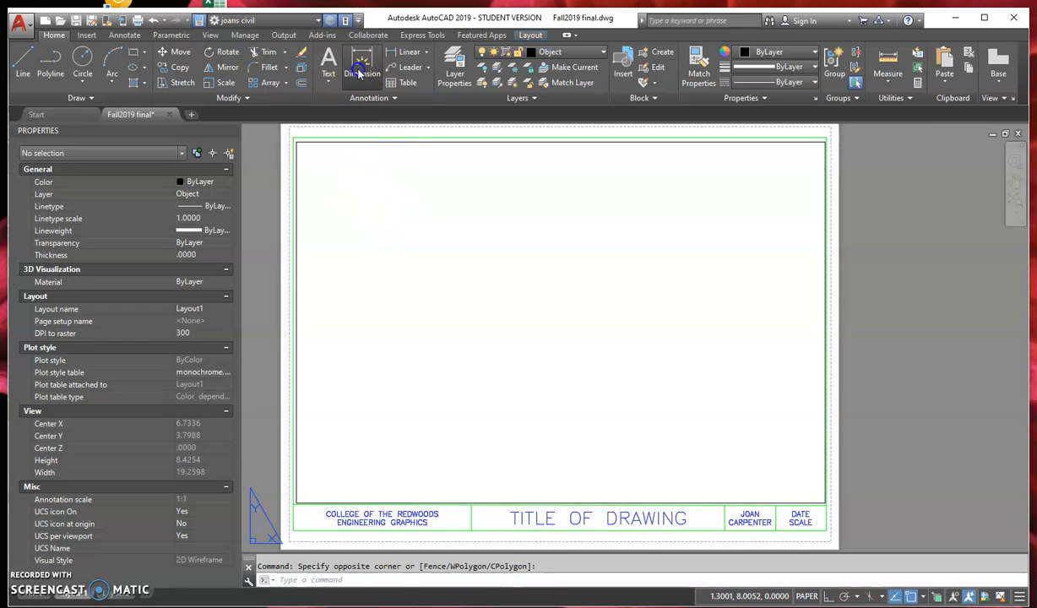
{"action": "left_click", "coordinate": [416, 268]}
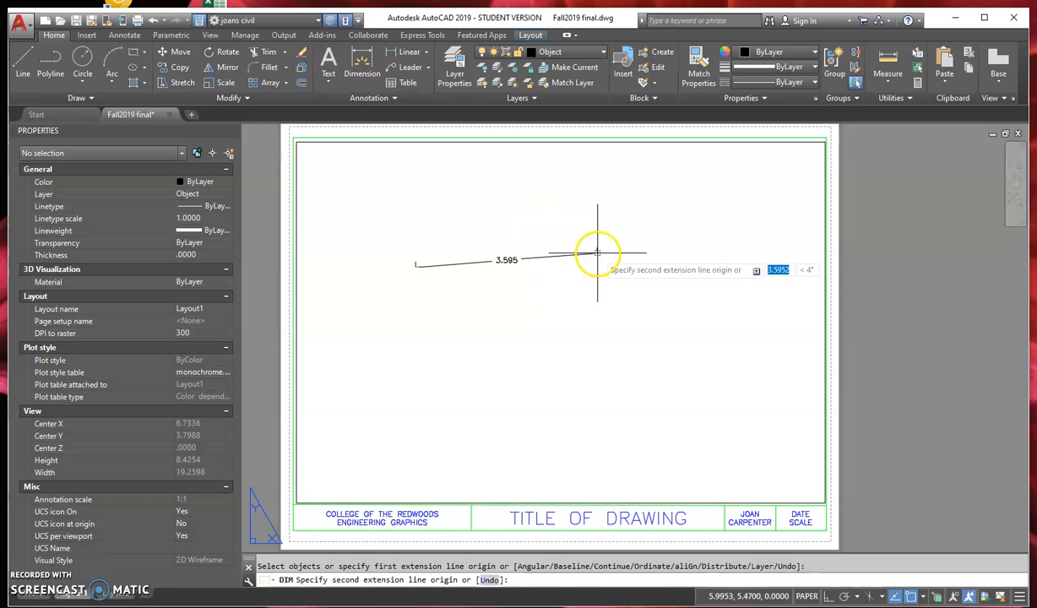
{"action": "key", "text": "Escape"}
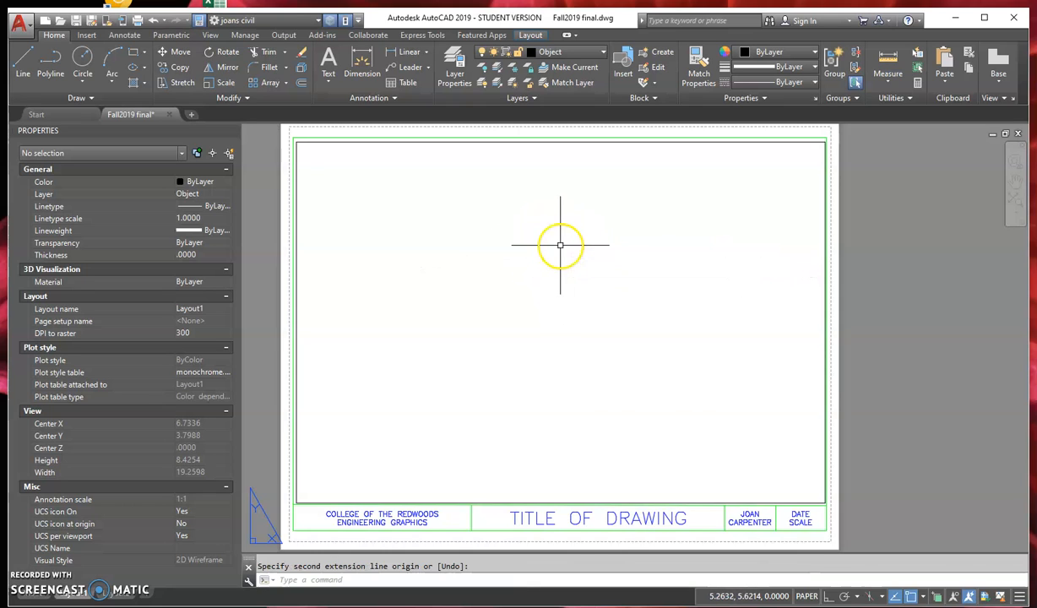